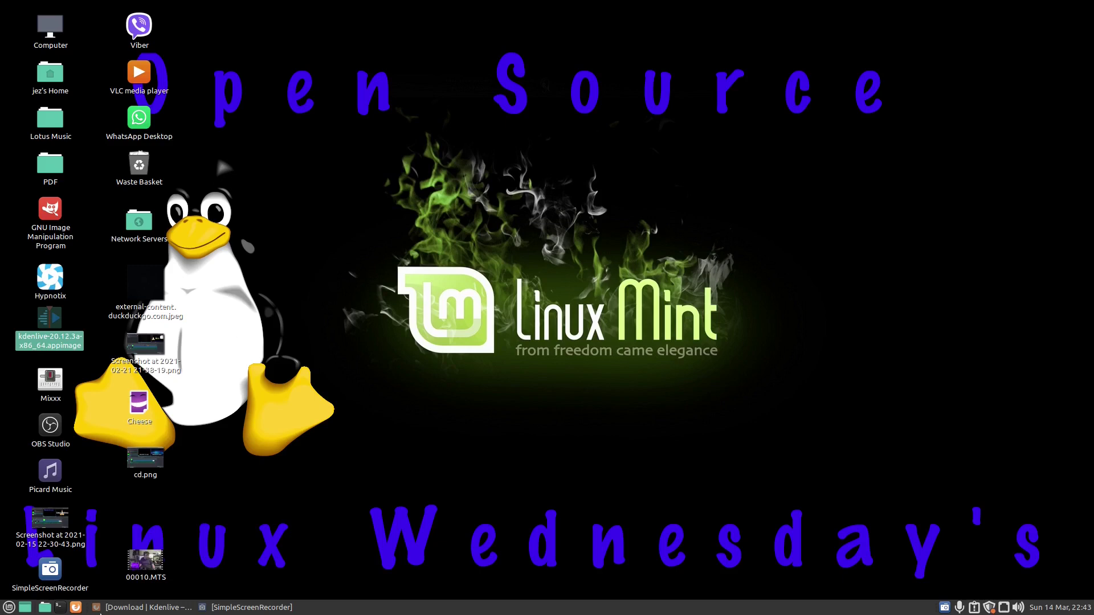
Bring back the Kdenlive download page, then minimize Firefox to reveal the desktop.
{"action": "left_click", "coordinate": [101, 608]}
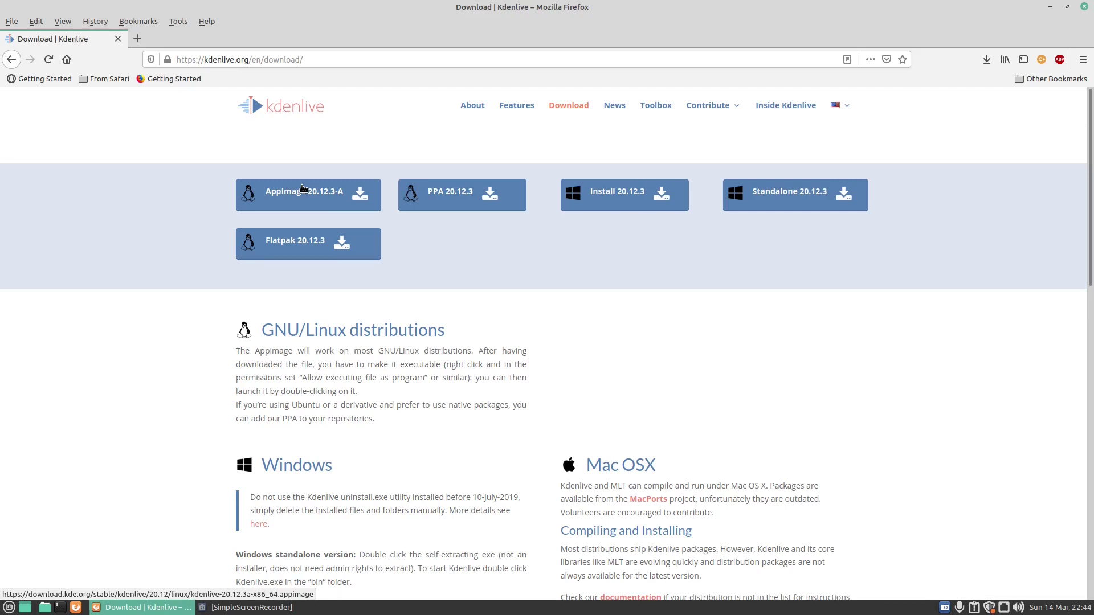
{"action": "left_click", "coordinate": [1050, 7]}
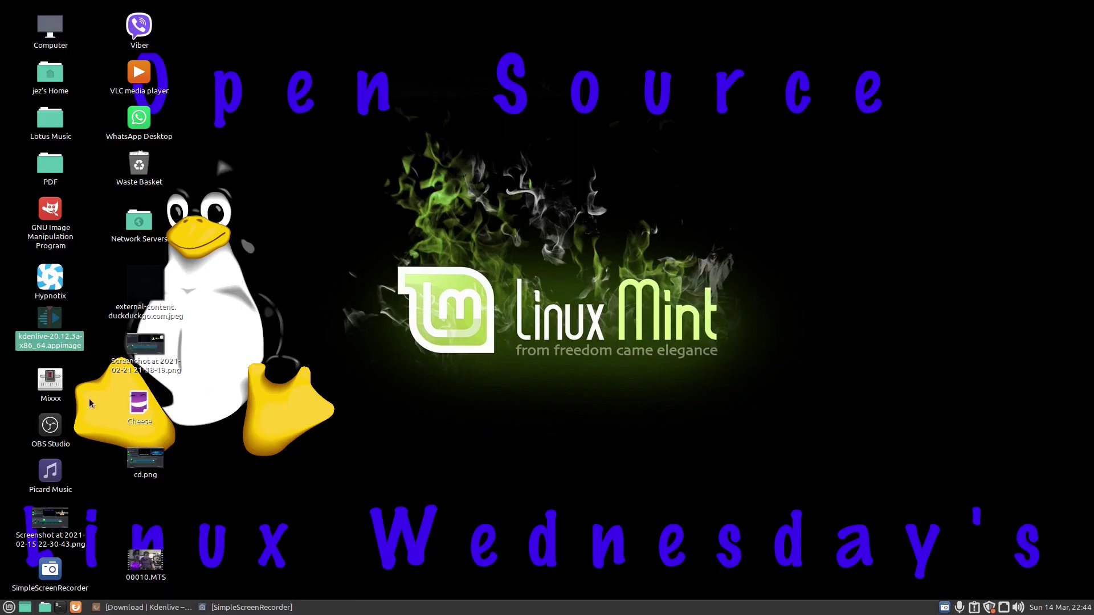
Allow the kdenlive-20.12.3a AppImage to execute as a program, then launch it.
{"action": "right_click", "coordinate": [49, 330]}
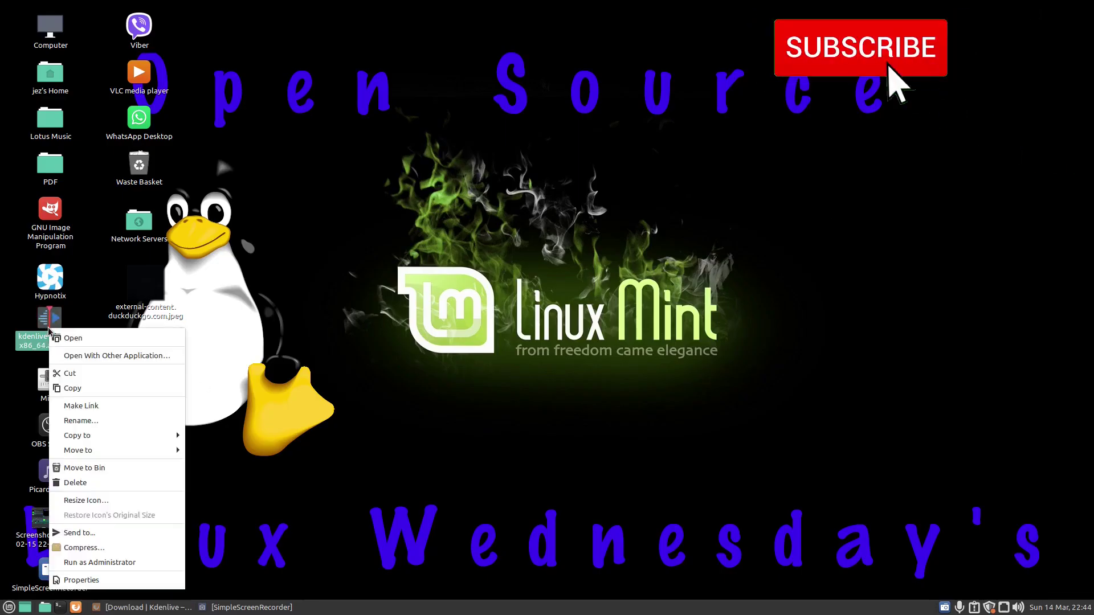
{"action": "left_click", "coordinate": [82, 580]}
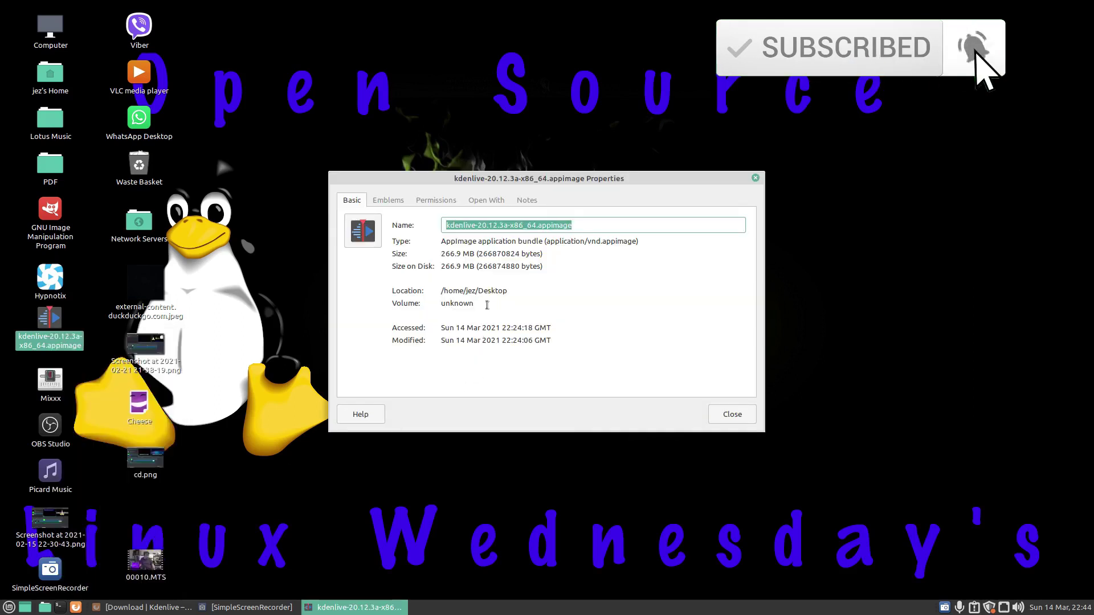
{"action": "left_click", "coordinate": [436, 200]}
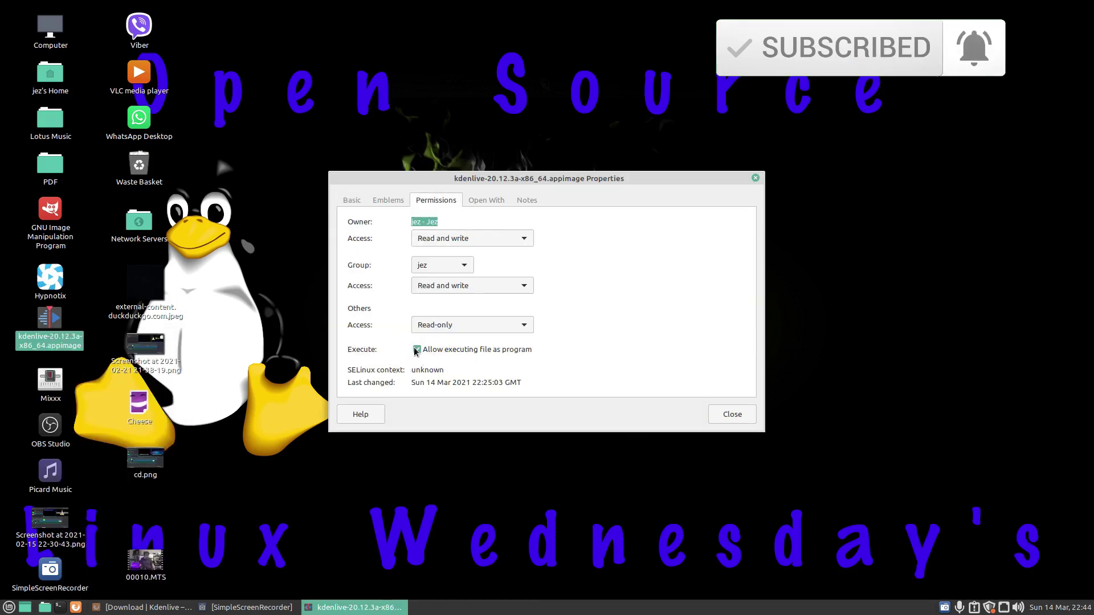
{"action": "left_click", "coordinate": [732, 415]}
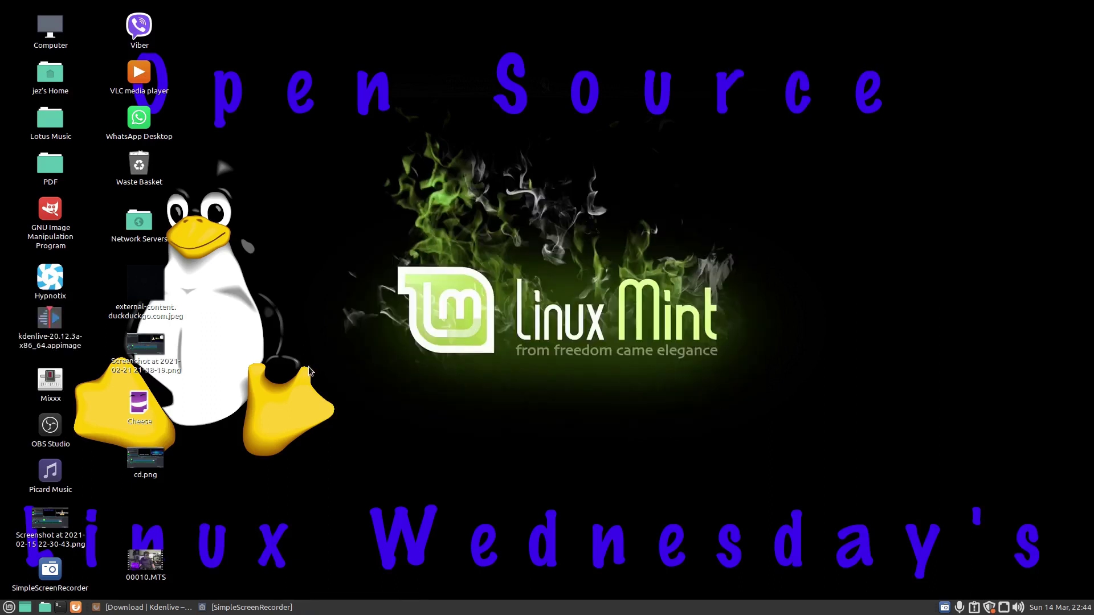
{"action": "double_click", "coordinate": [48, 322]}
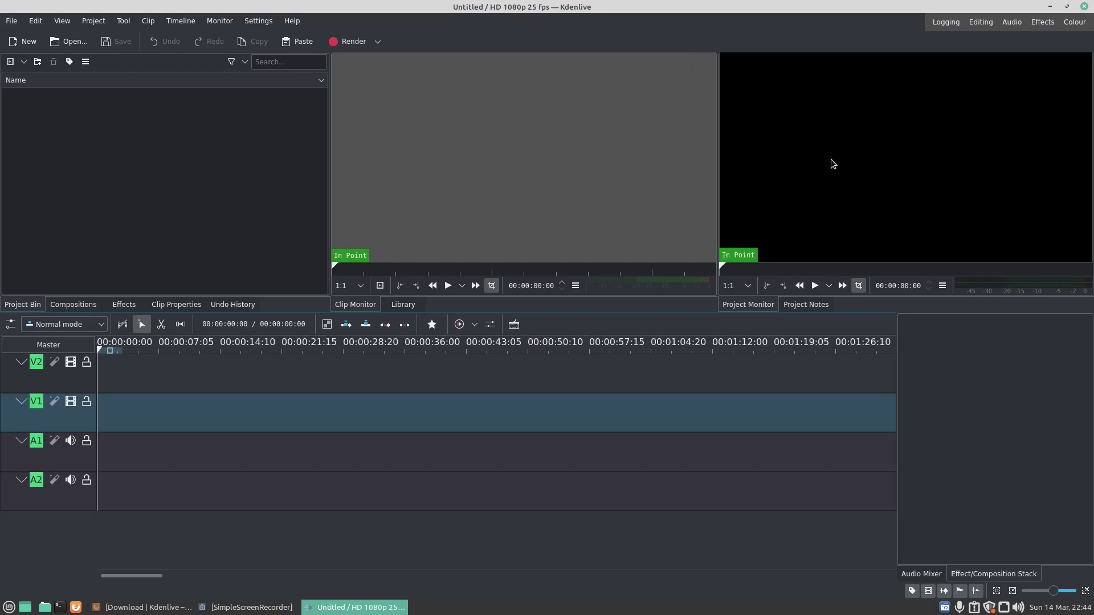
Let Kdenlive finish starting into an empty Untitled HD 1080p 25 fps project.
{"action": "mouse_move", "coordinate": [10, 389]}
{"action": "mouse_move", "coordinate": [8, 410]}
{"action": "mouse_move", "coordinate": [3, 444]}
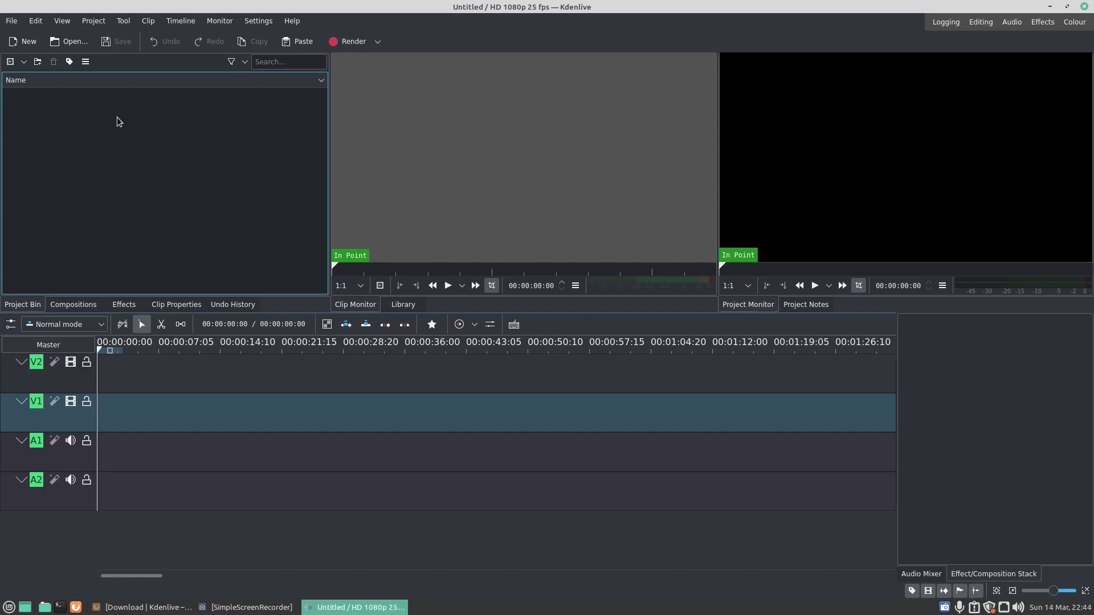
Import 00010.MTS from the Desktop and switch the project to its HD 1080p 50 fps profile.
{"action": "left_click", "coordinate": [23, 63]}
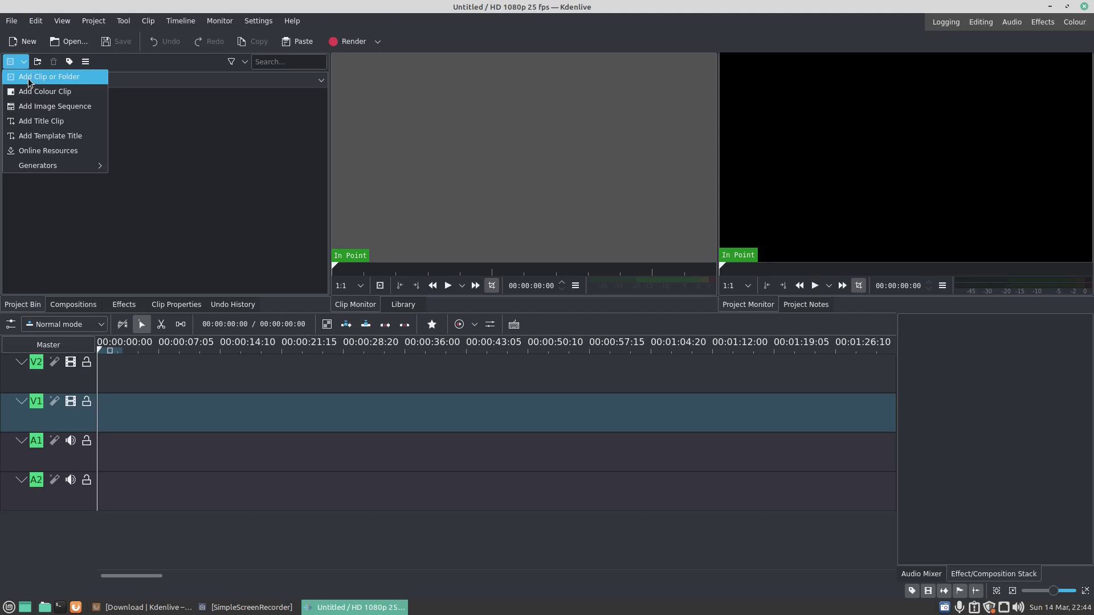
{"action": "left_click", "coordinate": [28, 82]}
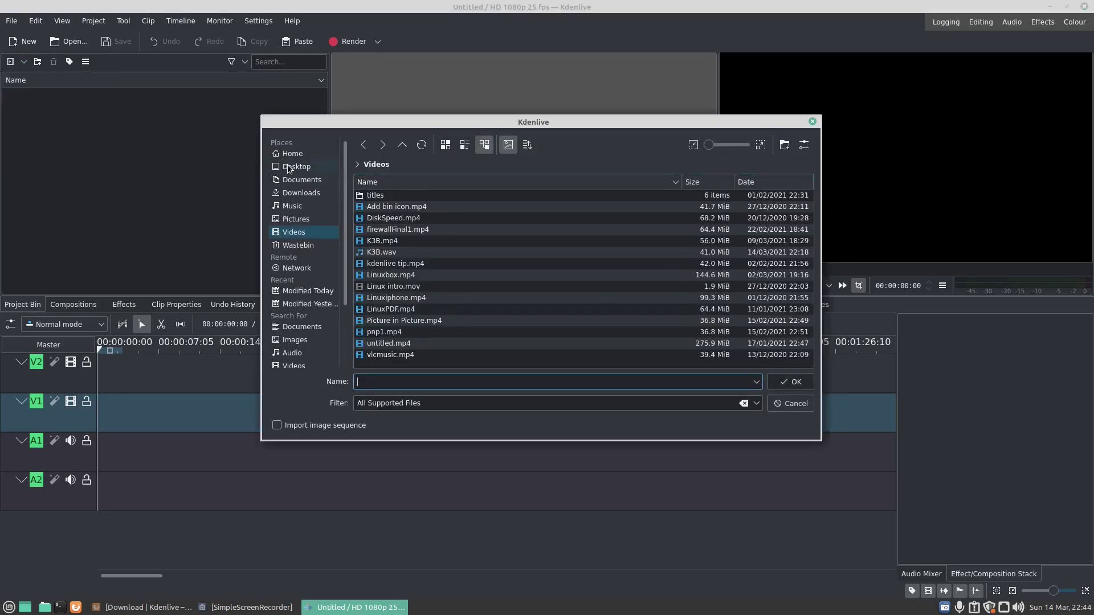
{"action": "left_click", "coordinate": [294, 167]}
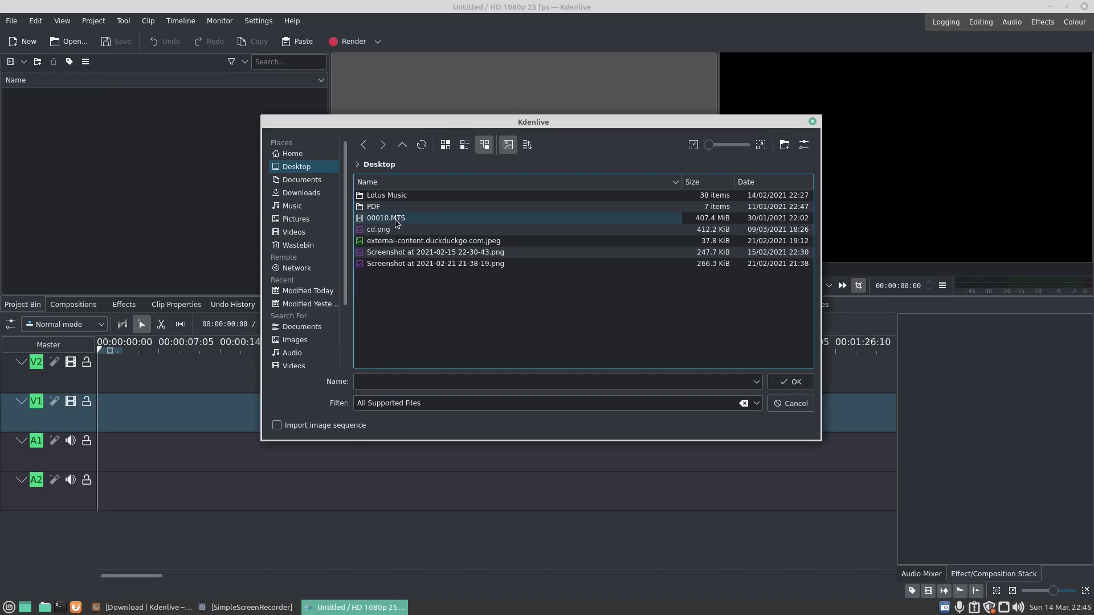
{"action": "left_click", "coordinate": [397, 220]}
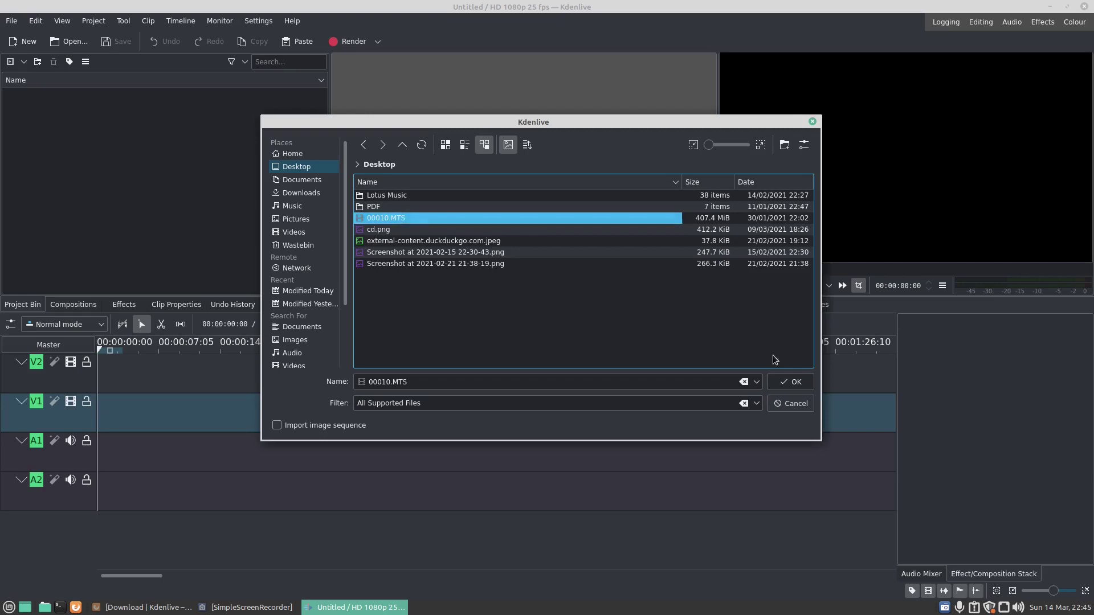
{"action": "left_click", "coordinate": [779, 381]}
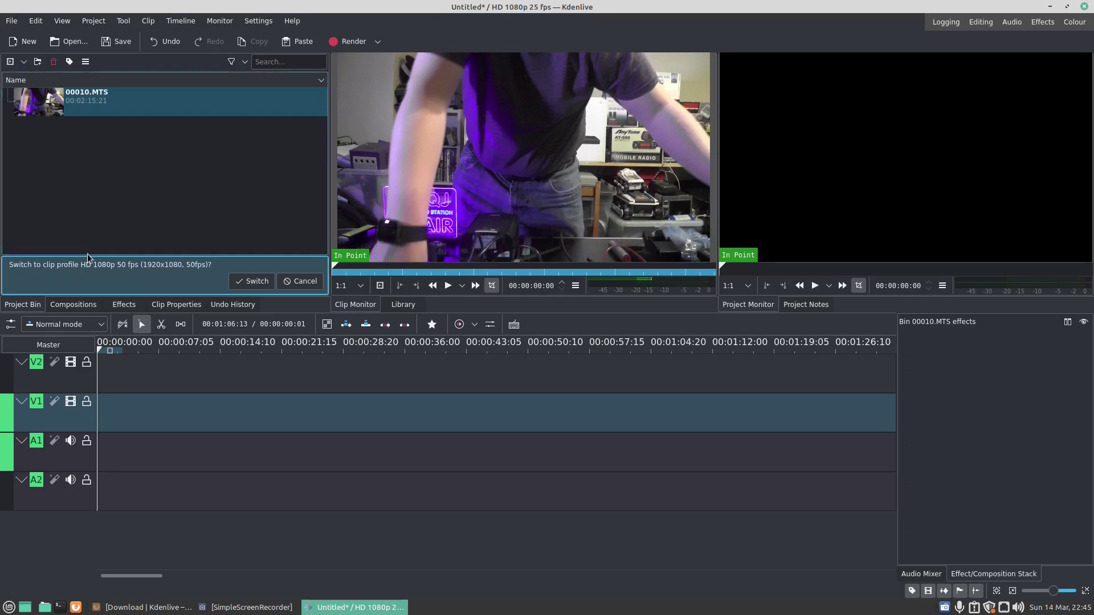
{"action": "left_click", "coordinate": [252, 281]}
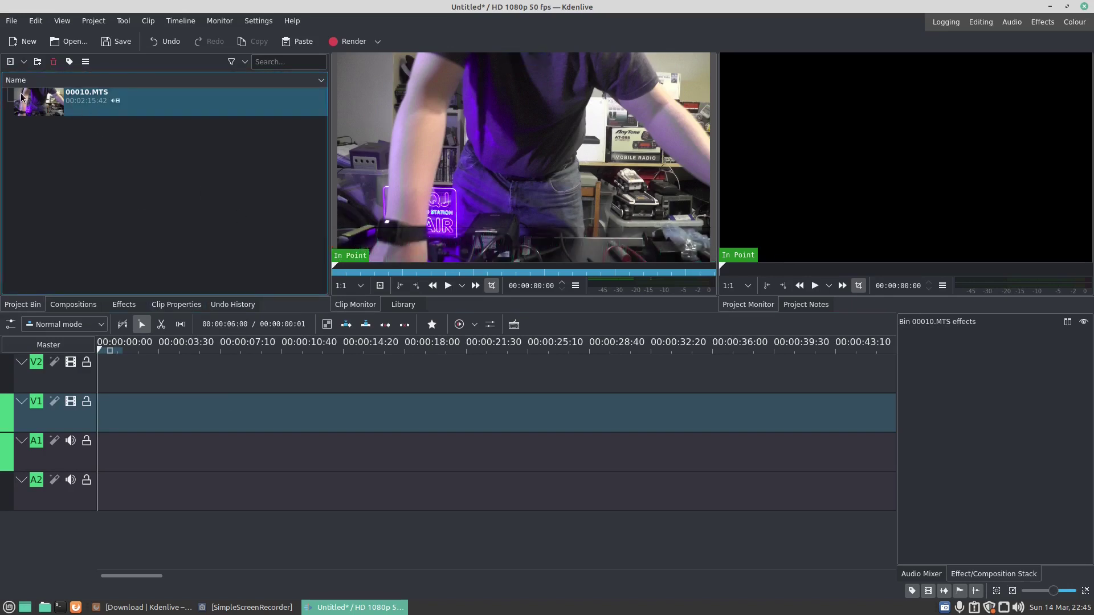
Place 00010.MTS on V1/A1, show All Frames thumbnails on V1, and zoom the timeline out.
{"action": "left_click_drag", "start_coordinate": [20, 95], "coordinate": [100, 408]}
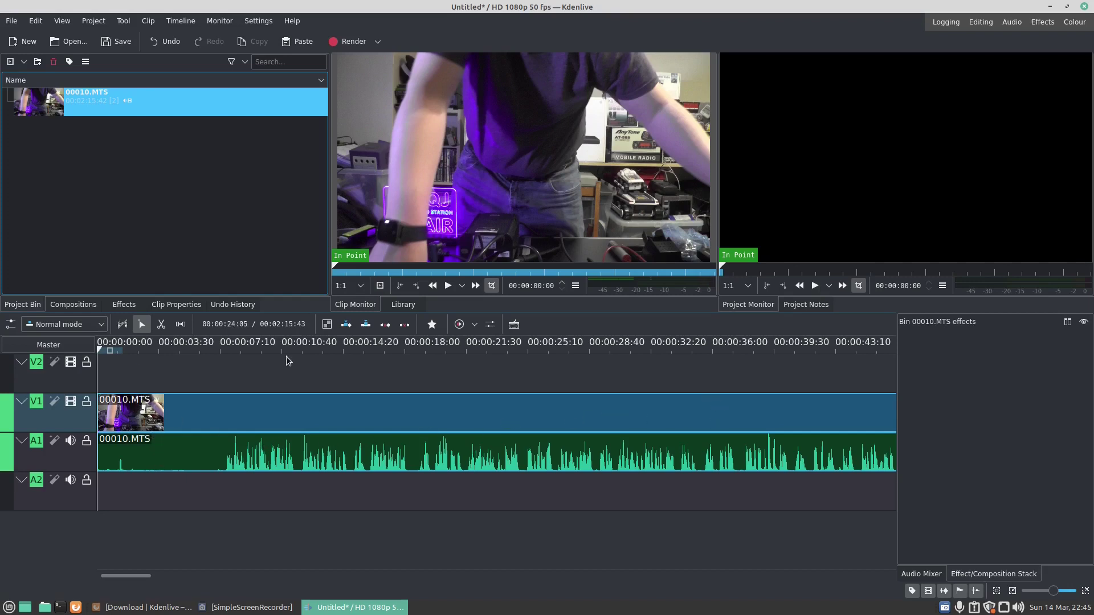
{"action": "right_click", "coordinate": [21, 415]}
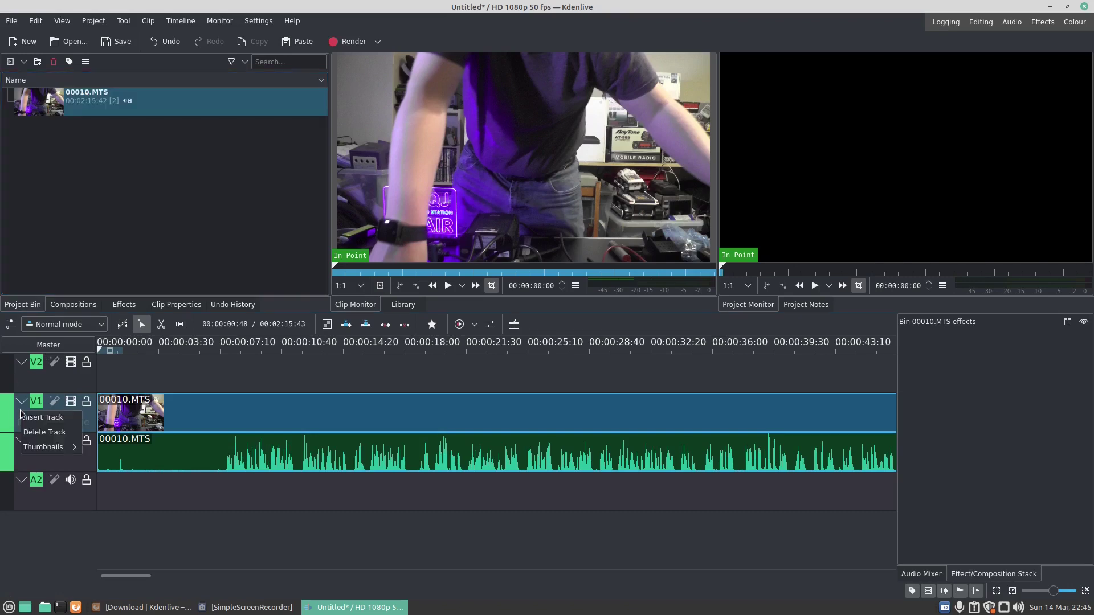
{"action": "mouse_move", "coordinate": [57, 447]}
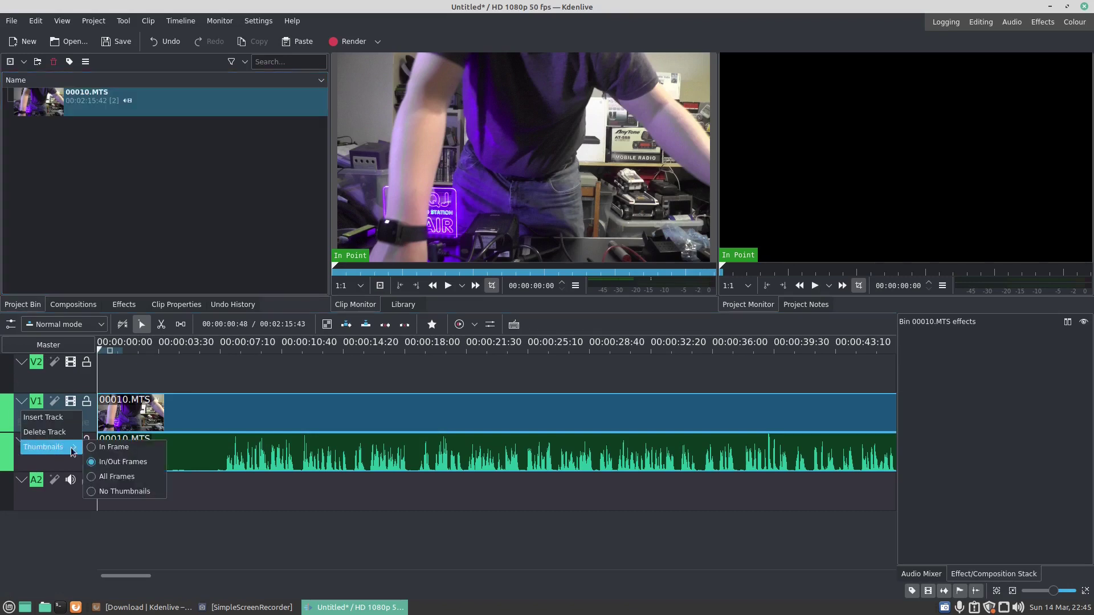
{"action": "left_click", "coordinate": [93, 482]}
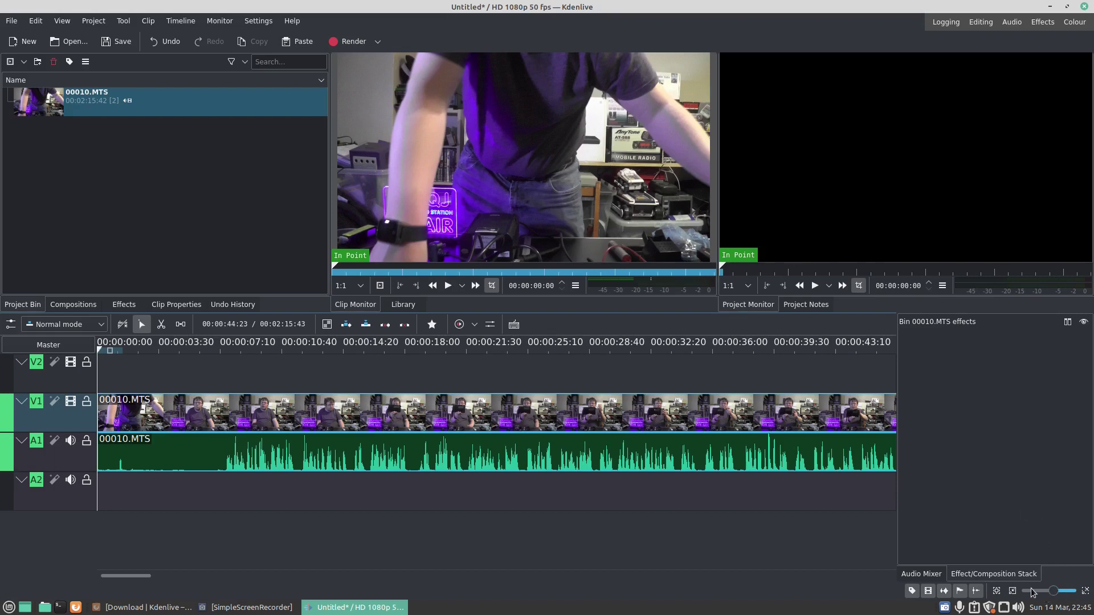
{"action": "mouse_move", "coordinate": [1053, 594]}
{"action": "left_mouse_down"}
{"action": "mouse_move", "coordinate": [1029, 597]}
{"action": "mouse_move", "coordinate": [1050, 596]}
{"action": "left_mouse_up"}
Cut away the blank lead-in of 00010.MTS and remove the gap so it starts at zero.
{"action": "left_click", "coordinate": [162, 325]}
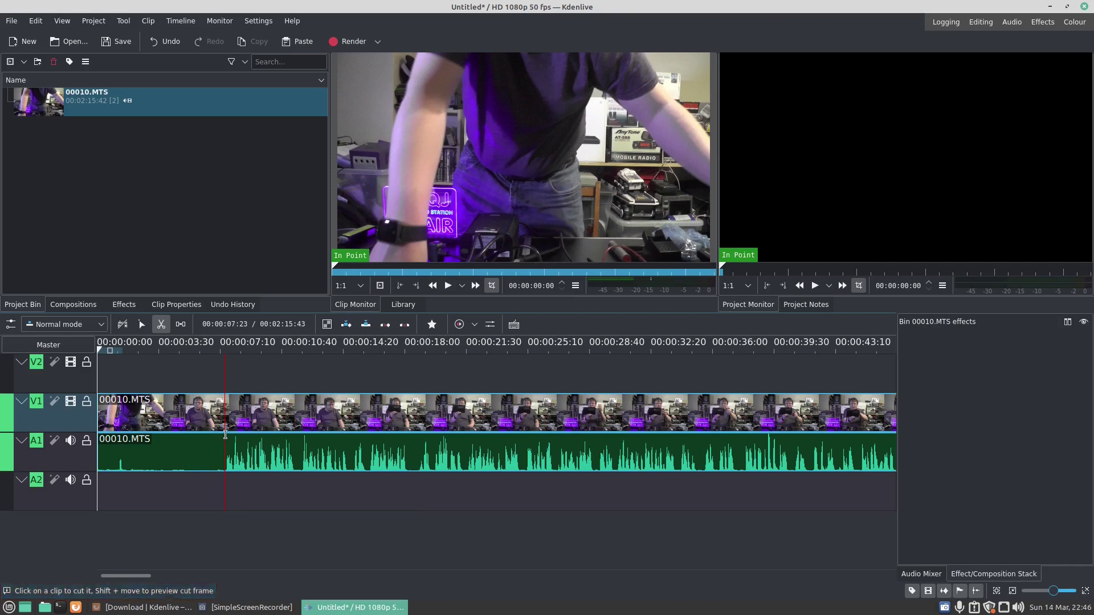
{"action": "left_click", "coordinate": [226, 435]}
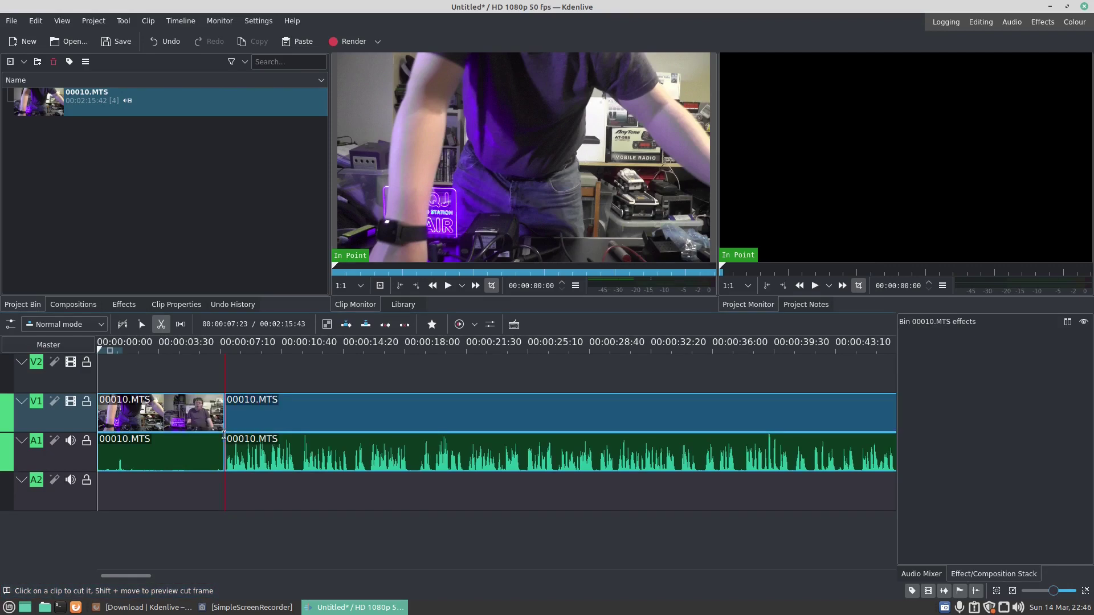
{"action": "left_click", "coordinate": [142, 326]}
{"action": "left_click", "coordinate": [164, 404]}
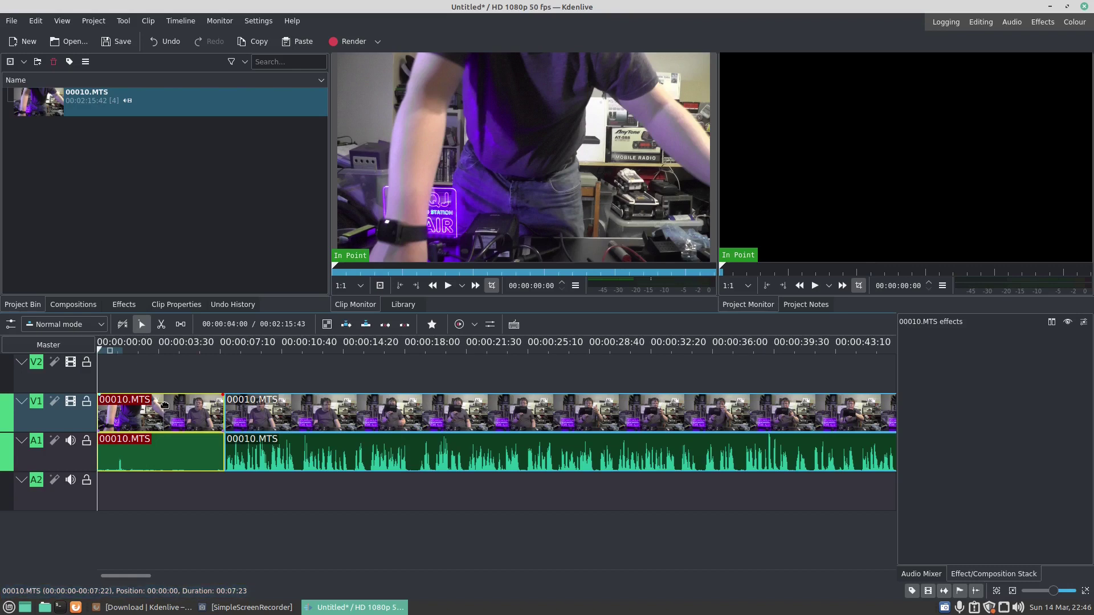
{"action": "key", "text": "Delete"}
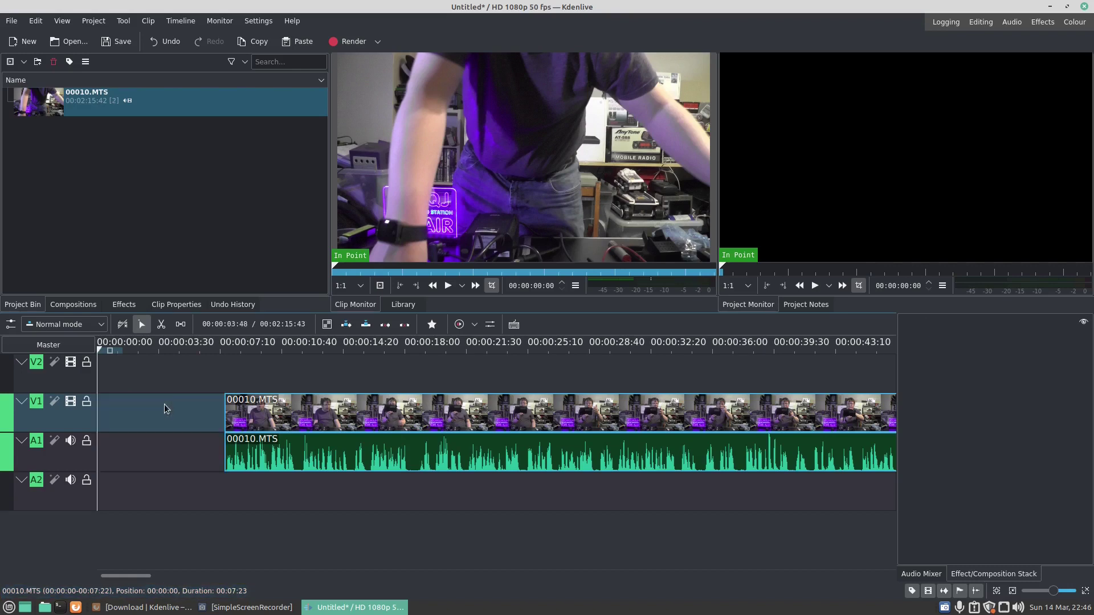
{"action": "right_click", "coordinate": [130, 409]}
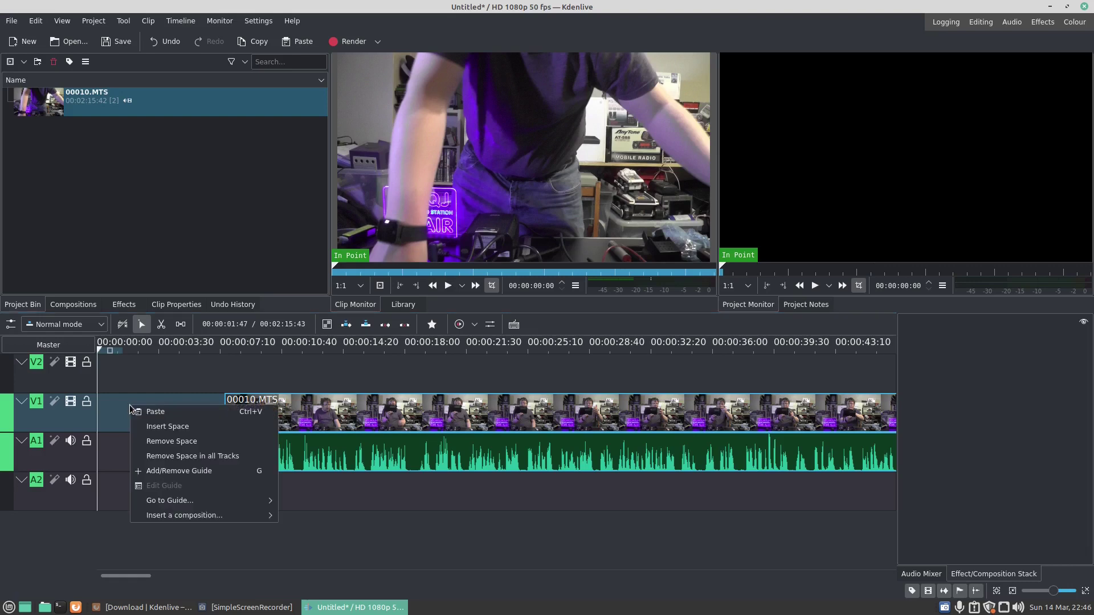
{"action": "left_click", "coordinate": [157, 443]}
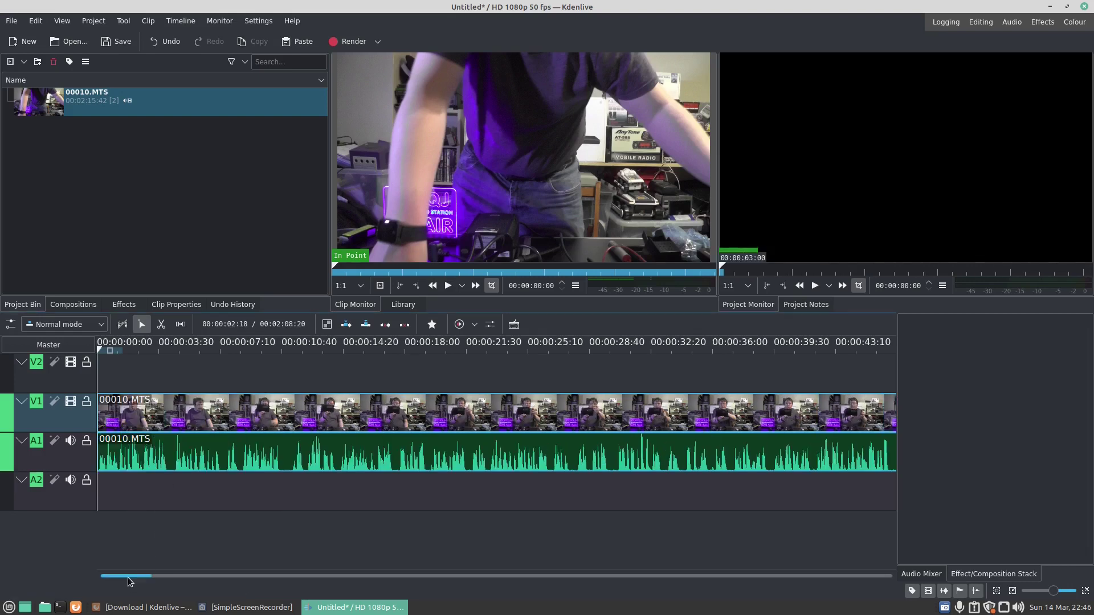
Split the clip at 00:01:49:06 where the audio goes silent and delete the tail.
{"action": "left_click_drag", "start_coordinate": [131, 577], "coordinate": [234, 576]}
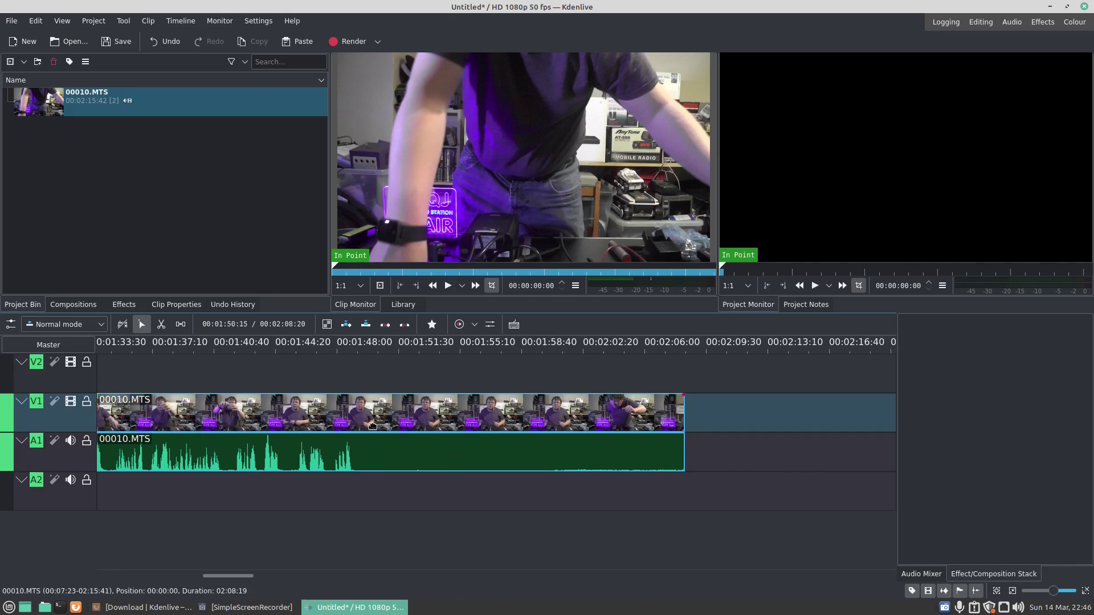
{"action": "left_click", "coordinate": [163, 328]}
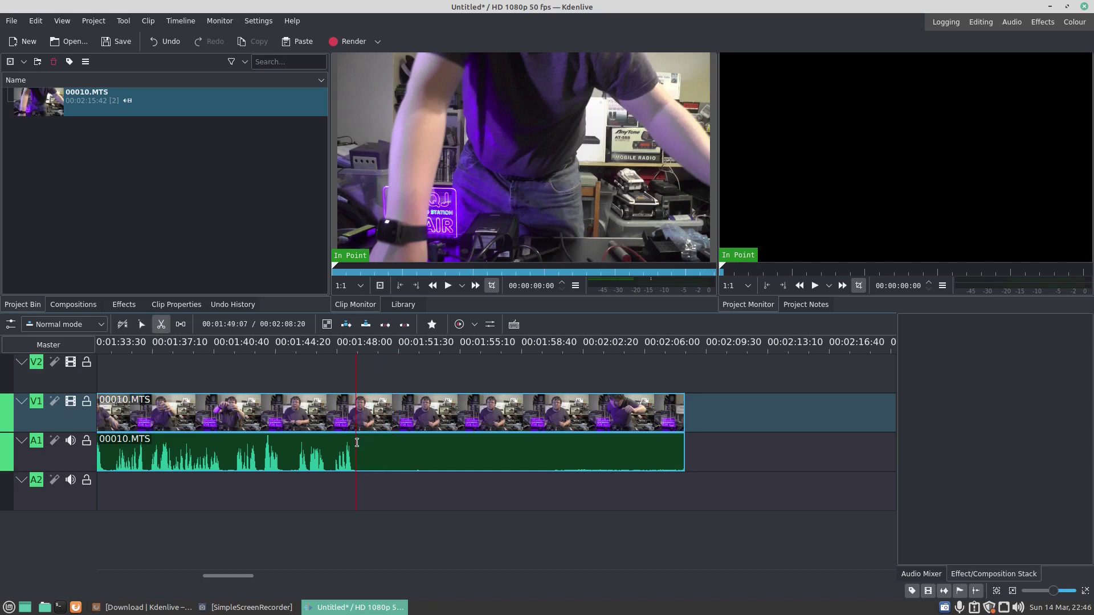
{"action": "left_click", "coordinate": [356, 442]}
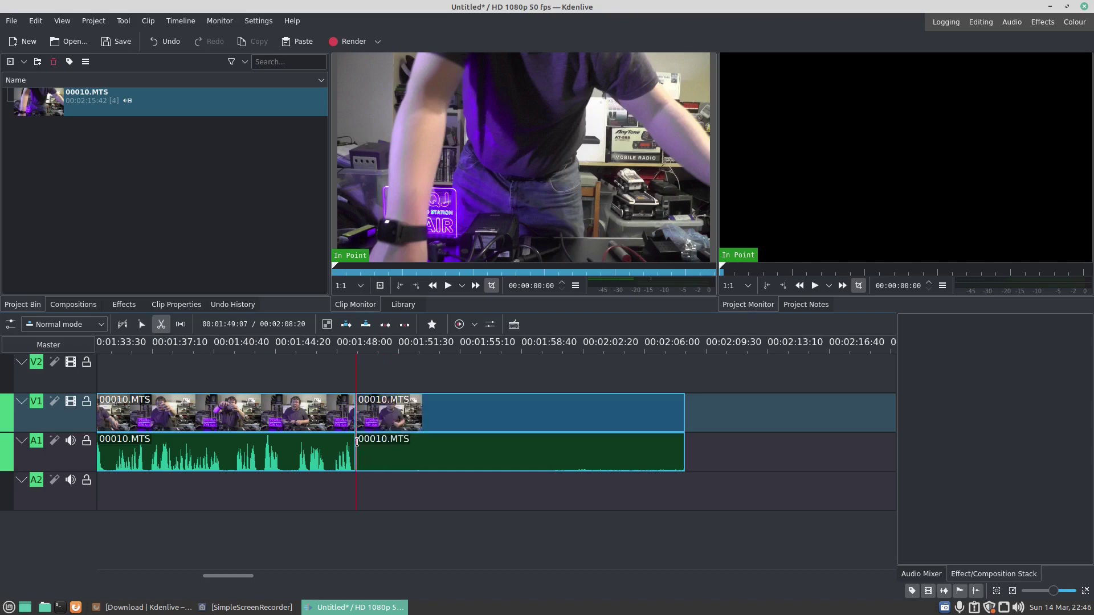
{"action": "left_click", "coordinate": [141, 326]}
{"action": "left_click", "coordinate": [444, 420]}
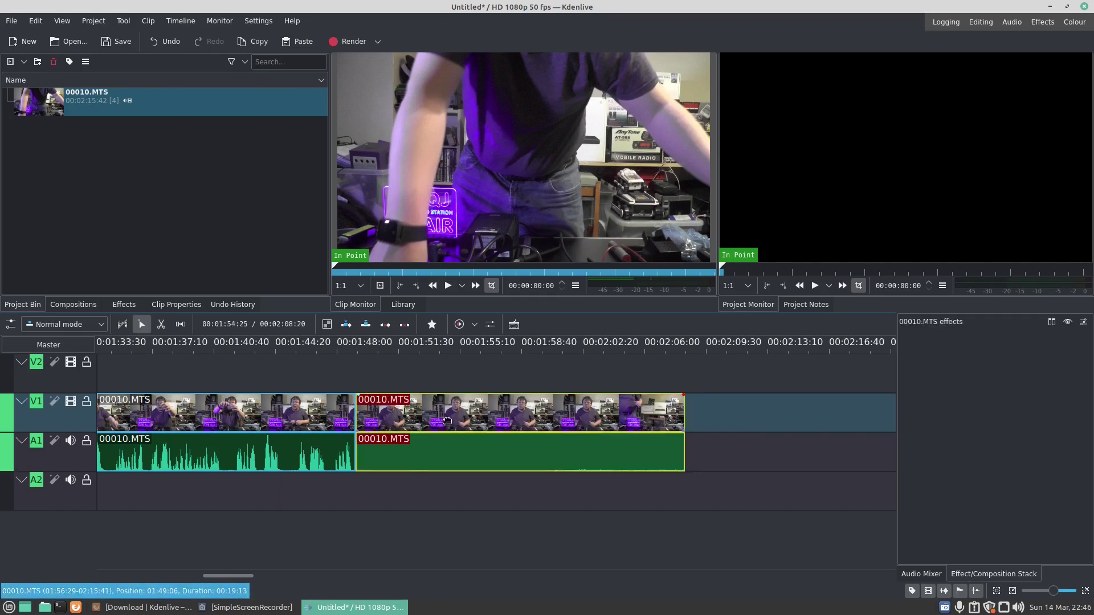
{"action": "key", "text": "Delete"}
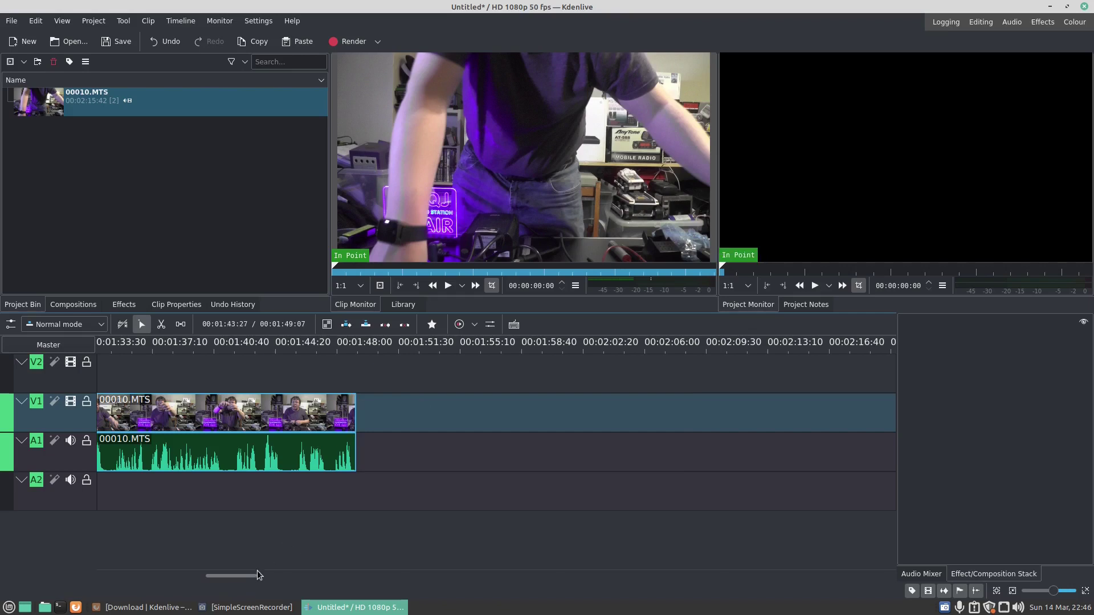
Return the timeline view to the start and briefly play, then pause, the source clip.
{"action": "left_click_drag", "start_coordinate": [245, 577], "coordinate": [136, 583]}
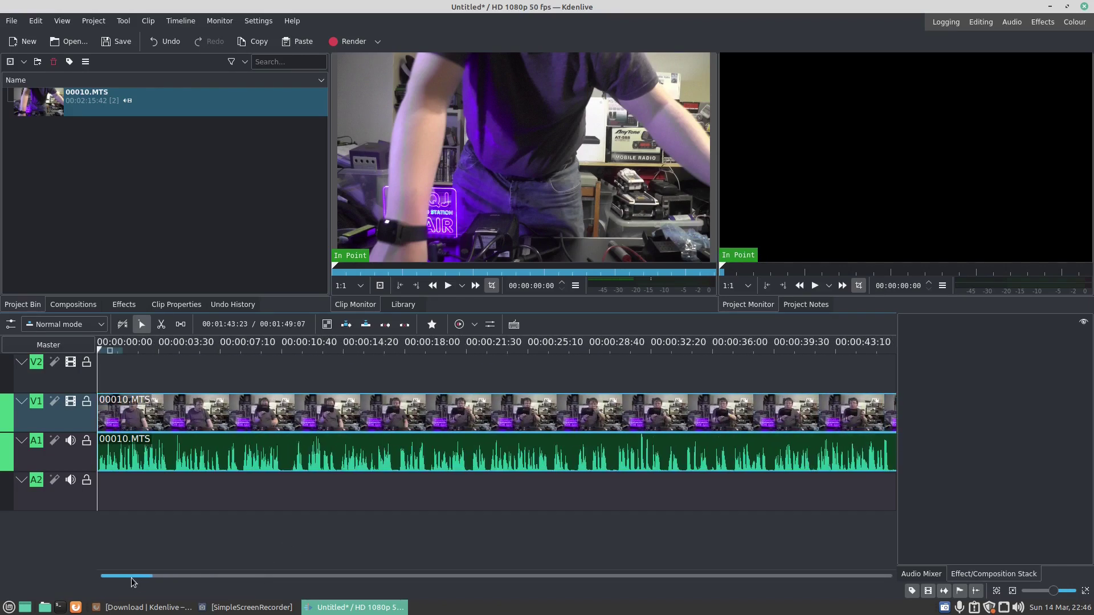
{"action": "left_click", "coordinate": [447, 286]}
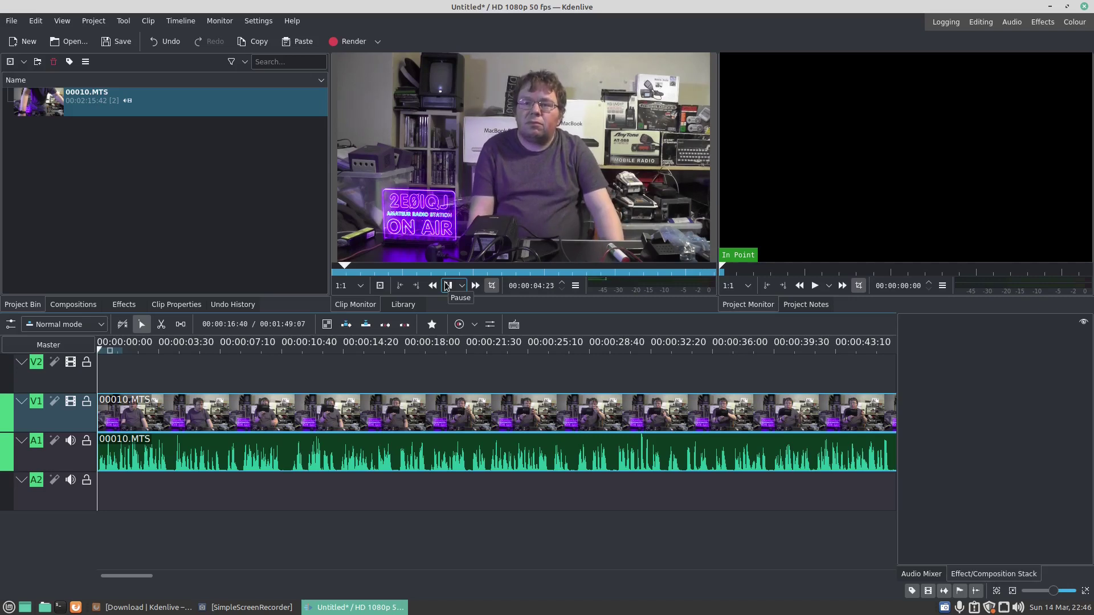
{"action": "left_click", "coordinate": [448, 286]}
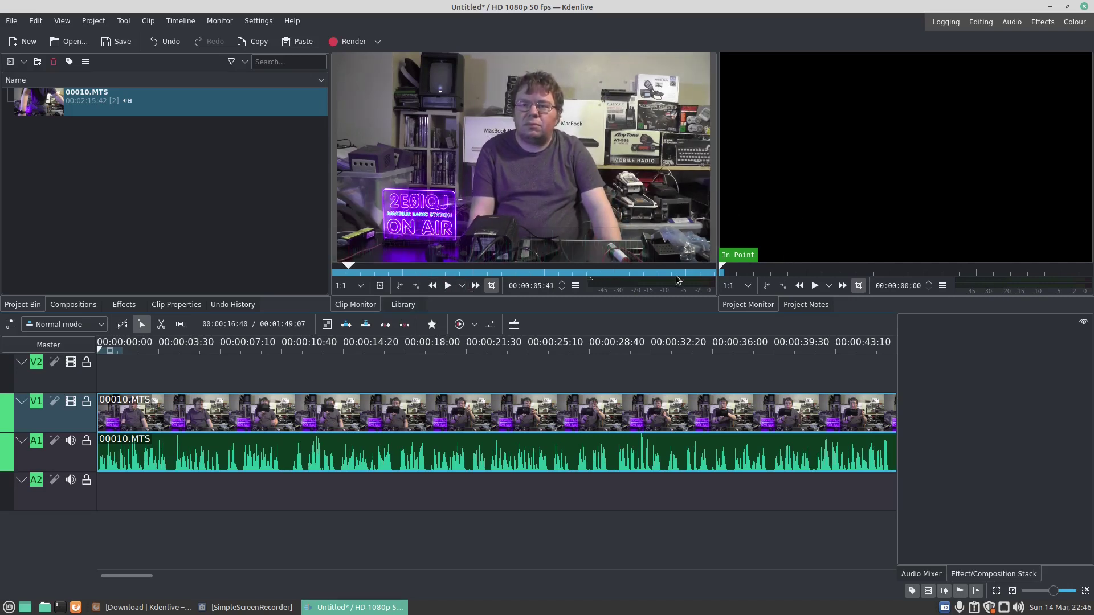
Play the trimmed timeline briefly in the Project Monitor, then pause it.
{"action": "left_click", "coordinate": [840, 180]}
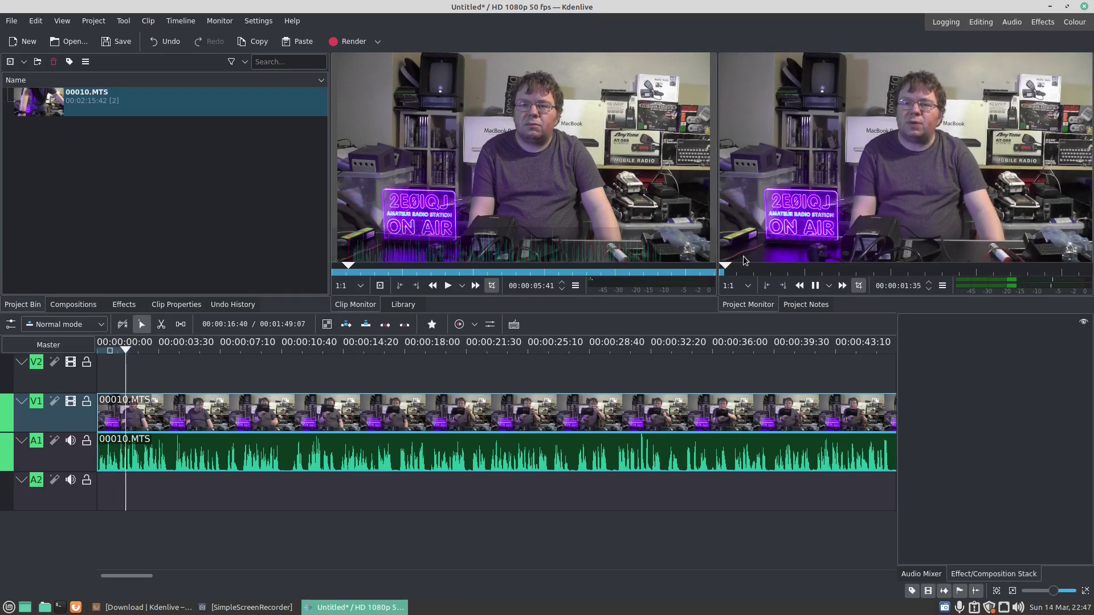
{"action": "left_click", "coordinate": [815, 286]}
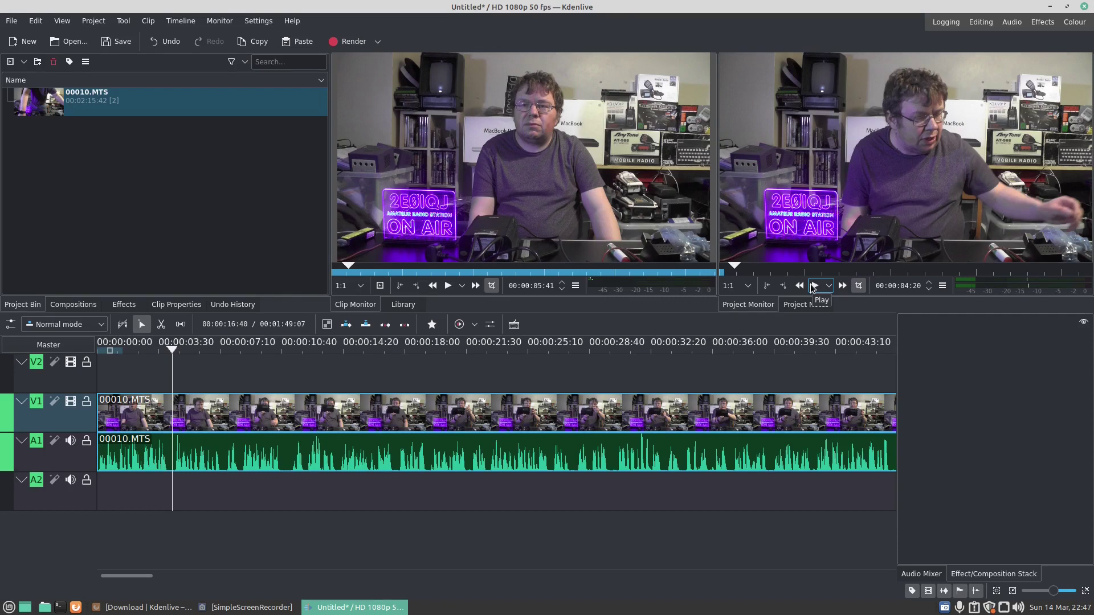
{"action": "left_click", "coordinate": [748, 284]}
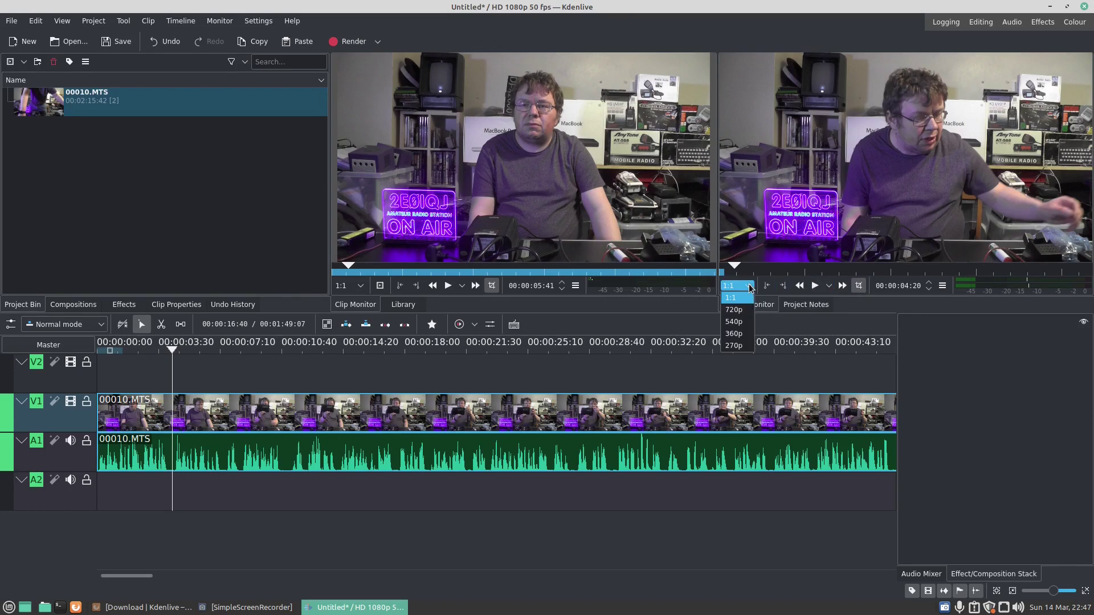
Resume playback at 270p preview resolution, then restore 1:1 and stop at 00:00:08:19.
{"action": "left_click", "coordinate": [734, 345]}
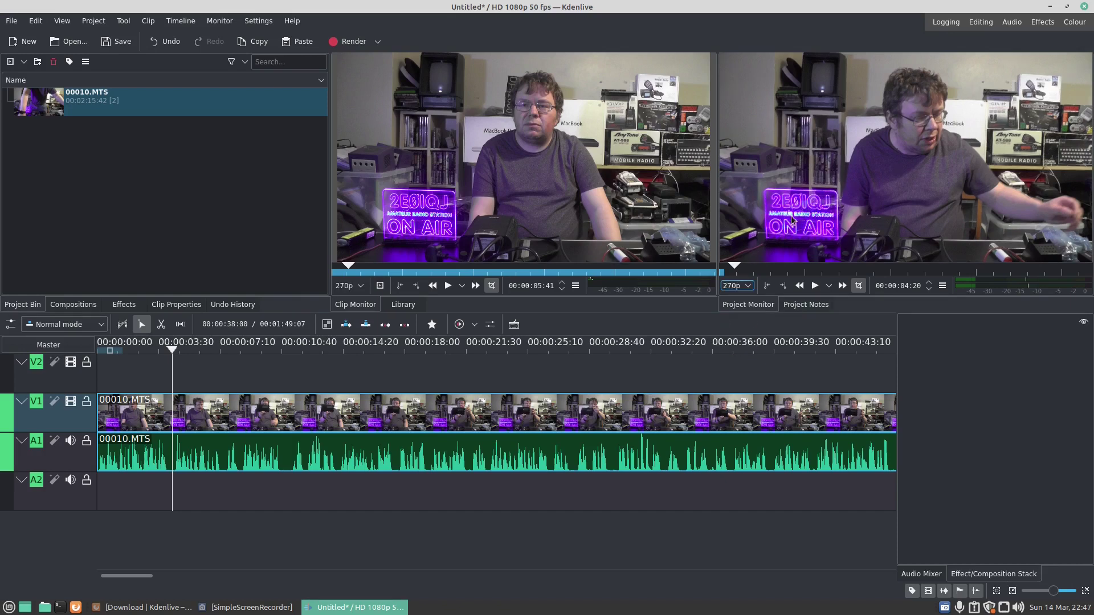
{"action": "left_click", "coordinate": [814, 286]}
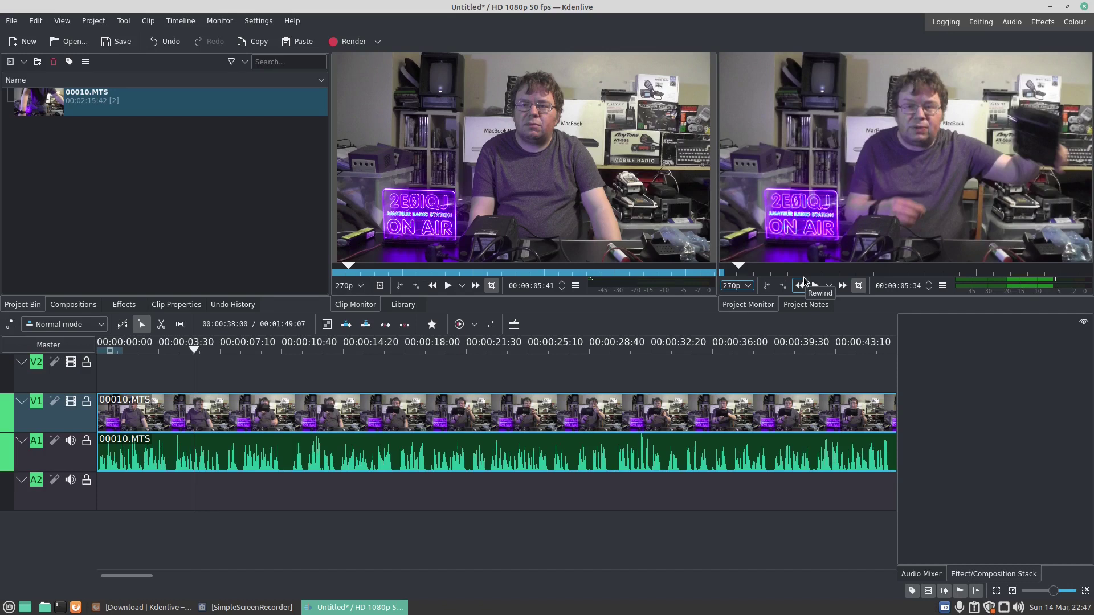
{"action": "left_click", "coordinate": [750, 289]}
{"action": "left_click", "coordinate": [738, 295]}
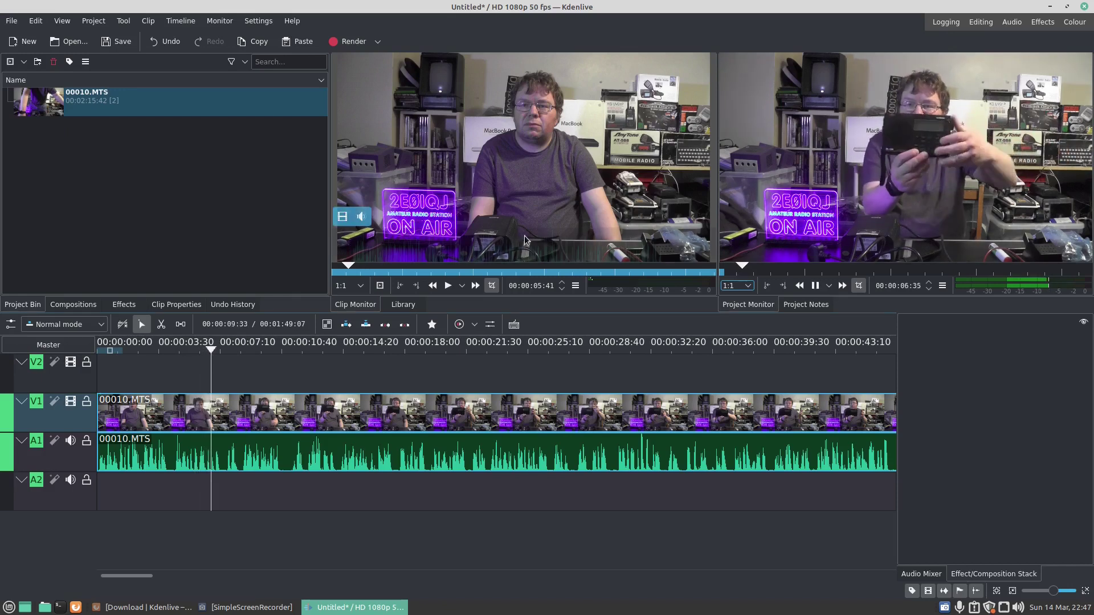
{"action": "left_click", "coordinate": [816, 285]}
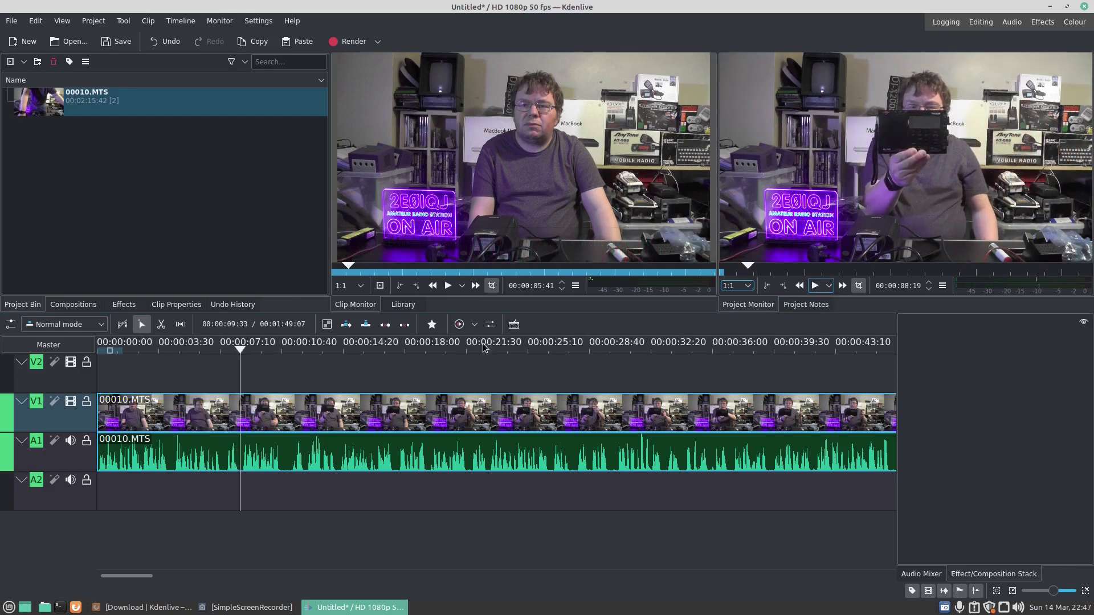